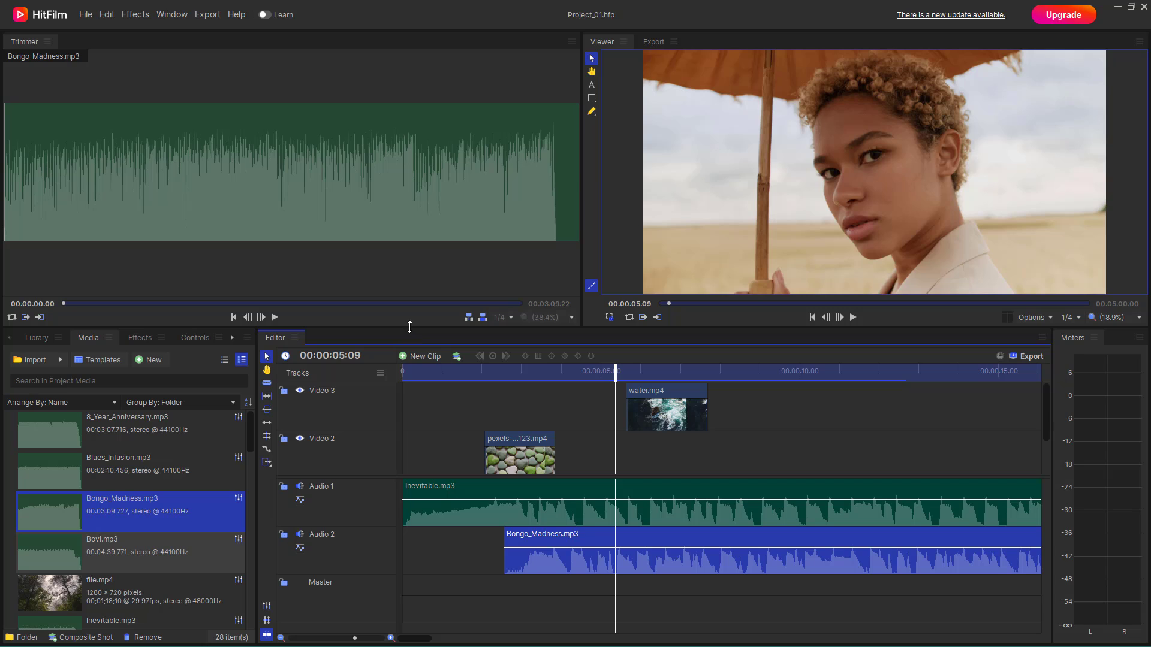
Enlarge the Editor panel until all video and audio tracks fit, and place the playhead at 00:00:11:11
{"action": "left_click_drag", "start_coordinate": [409, 327], "coordinate": [390, 225]}
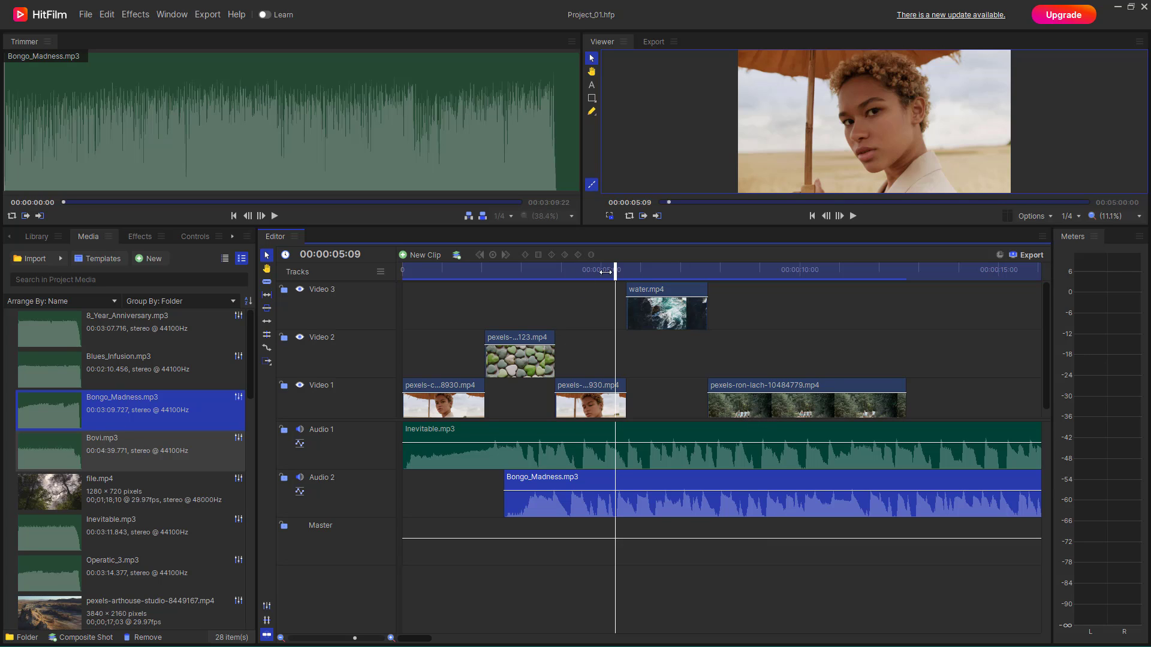
{"action": "left_click_drag", "start_coordinate": [606, 266], "coordinate": [857, 274]}
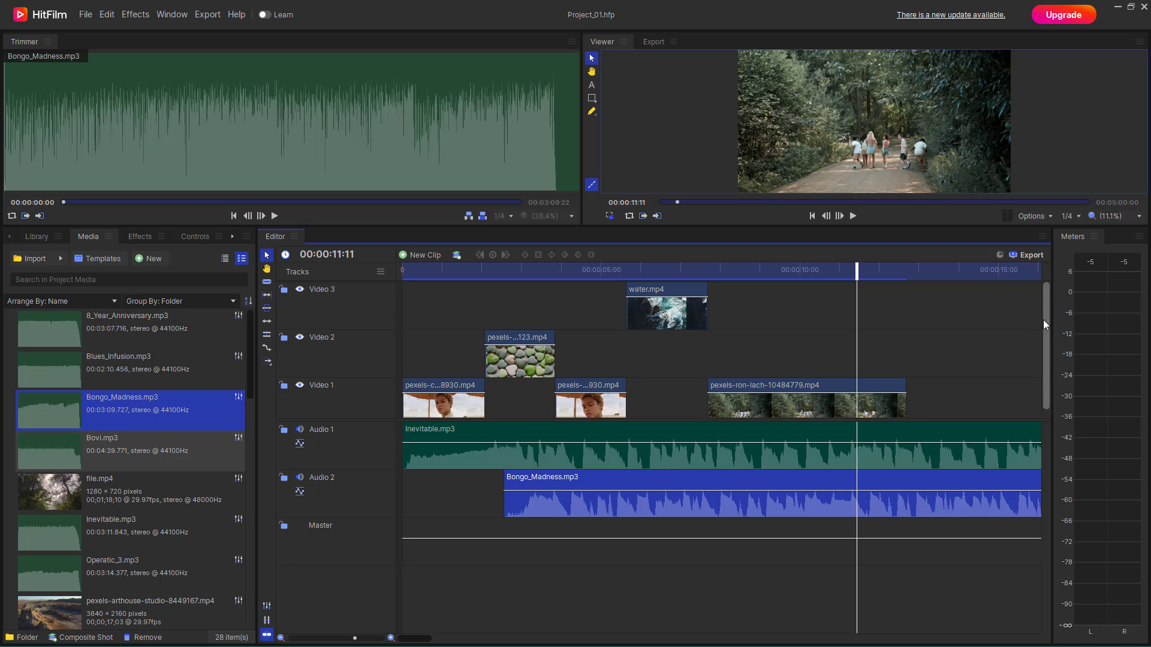
{"action": "scroll", "coordinate": [1043, 319], "scroll_direction": "down", "scroll_amount": 1}
{"action": "left_click_drag", "start_coordinate": [1044, 330], "coordinate": [1044, 286]}
{"action": "left_click_drag", "start_coordinate": [606, 226], "coordinate": [625, 424]}
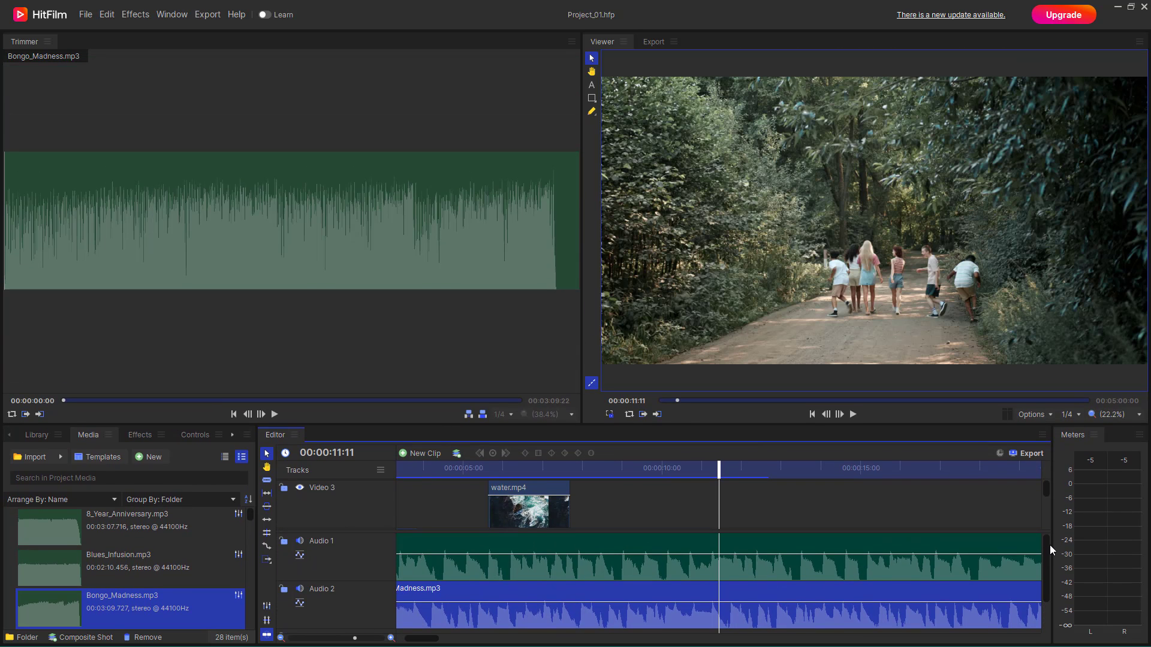
{"action": "left_click_drag", "start_coordinate": [1049, 545], "coordinate": [1046, 519]}
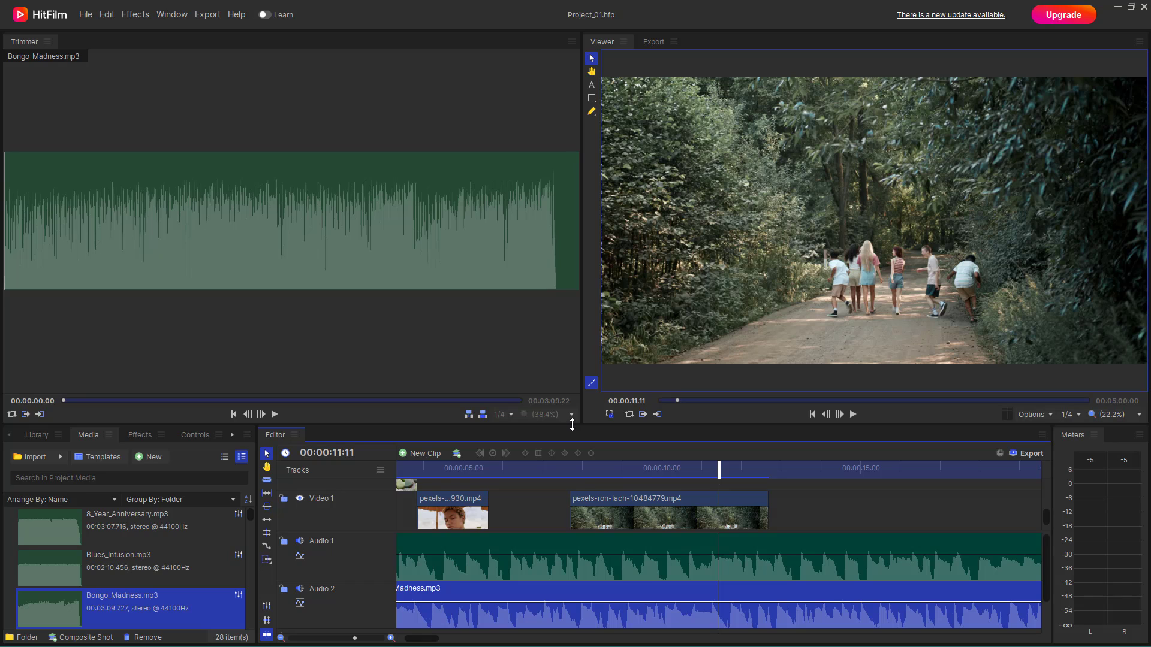
{"action": "left_click_drag", "start_coordinate": [571, 425], "coordinate": [572, 225]}
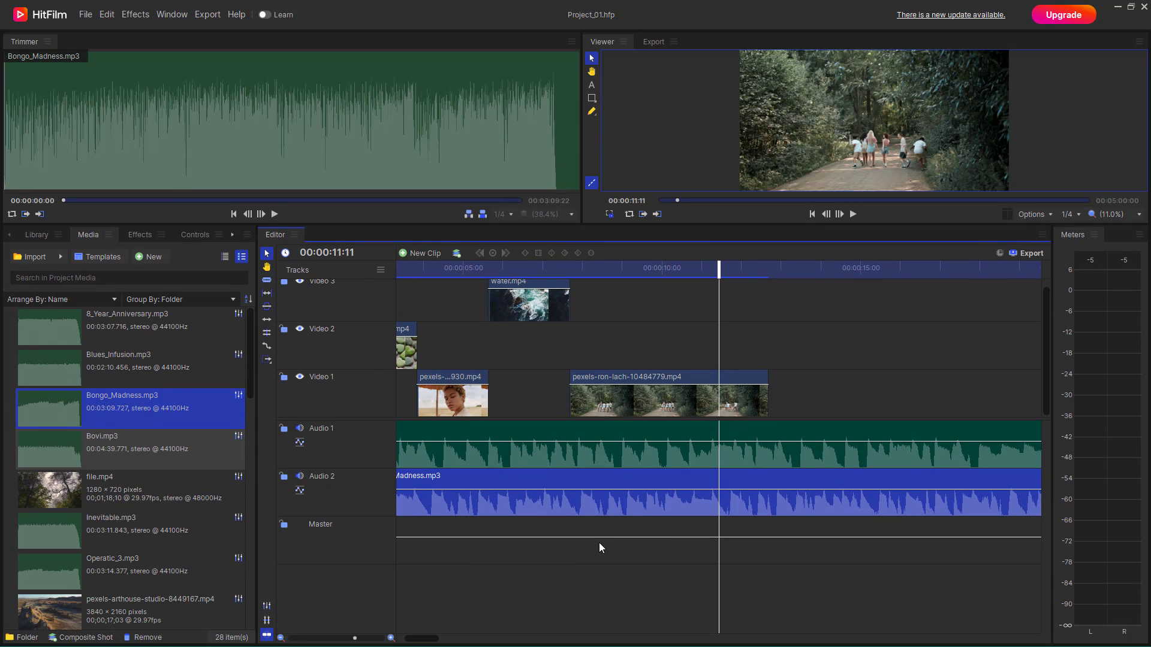
Delete the Inevitable.mp3 and Bongo_Madness.mp3 clips from the Audio 1 and Audio 2 tracks
{"action": "left_click", "coordinate": [606, 444], "text": "ctrl"}
{"action": "key", "text": "Delete"}
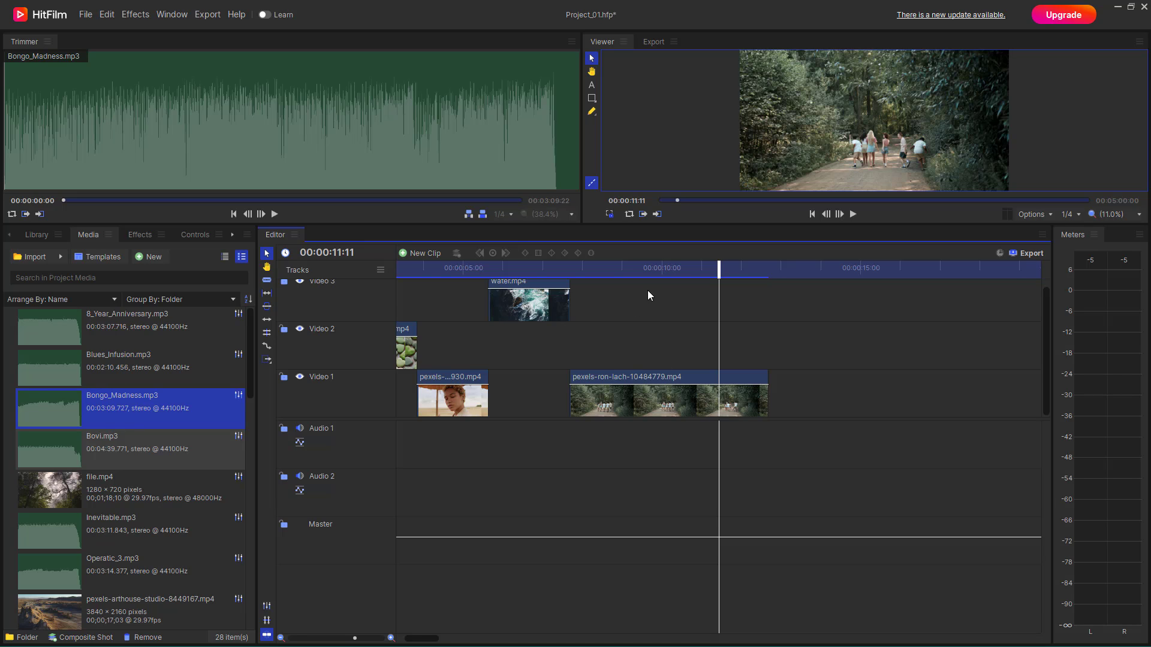
Scrub the playhead from the start of the timeline across the clips, ending at 00:00:10:06
{"action": "left_click_drag", "start_coordinate": [695, 273], "coordinate": [403, 274]}
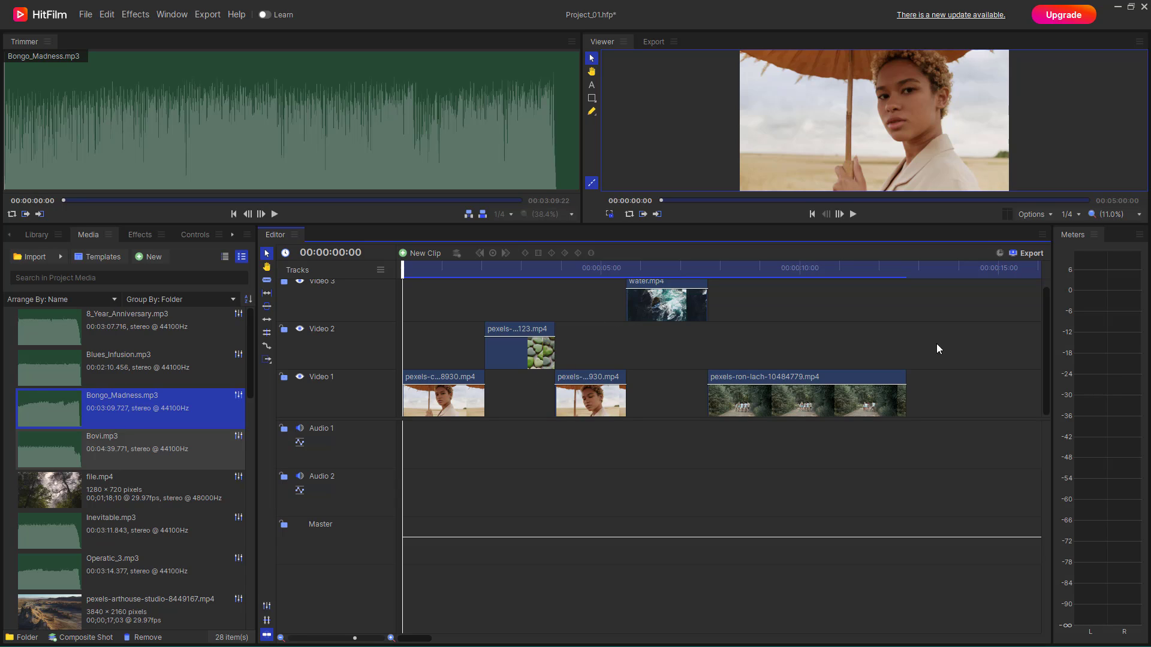
{"action": "left_click_drag", "start_coordinate": [469, 276], "coordinate": [590, 274]}
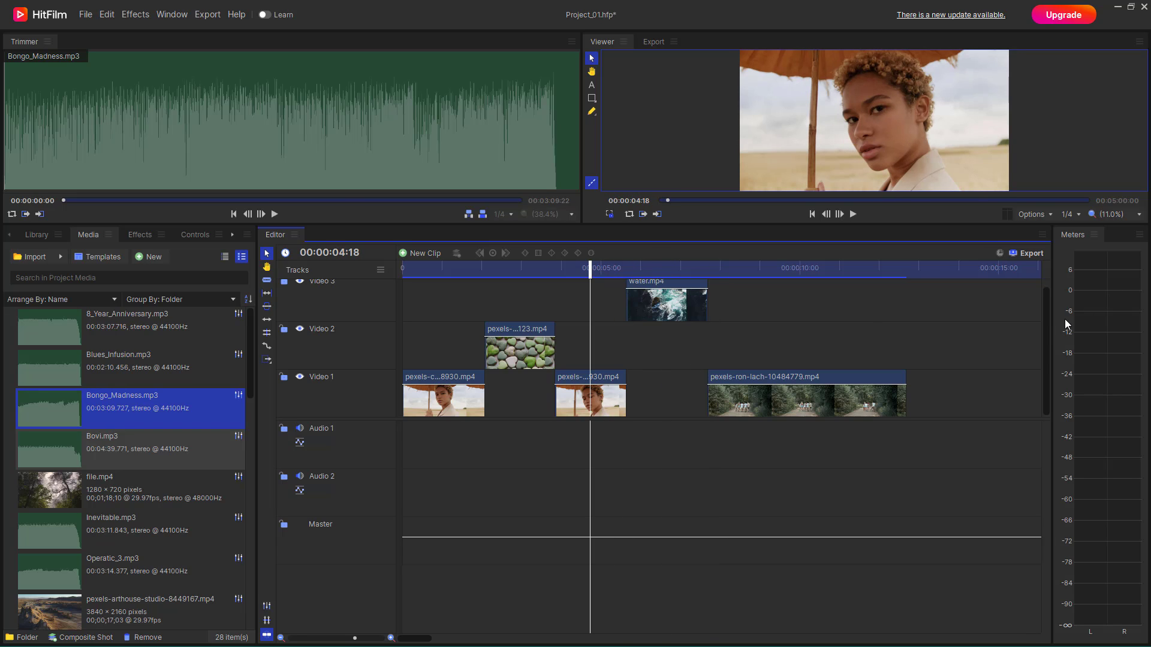
{"action": "mouse_move", "coordinate": [1047, 316]}
{"action": "left_mouse_down"}
{"action": "mouse_move", "coordinate": [1036, 267]}
{"action": "mouse_move", "coordinate": [1041, 324]}
{"action": "left_mouse_up"}
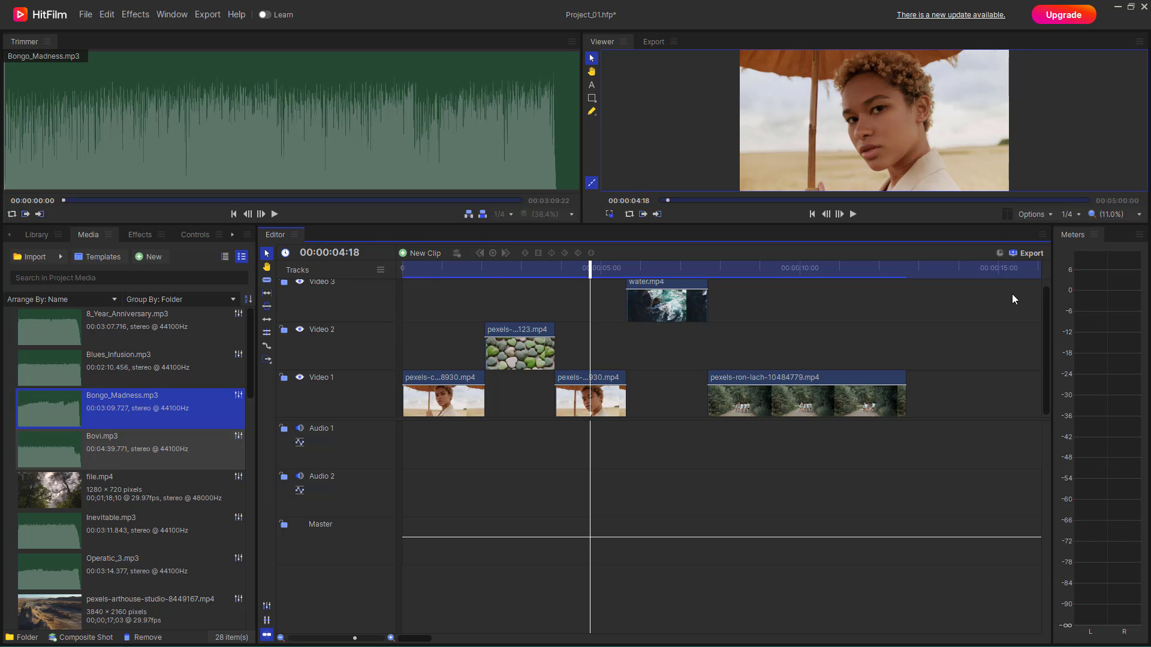
{"action": "left_click", "coordinate": [1000, 269]}
{"action": "left_click_drag", "start_coordinate": [1000, 271], "coordinate": [810, 286]}
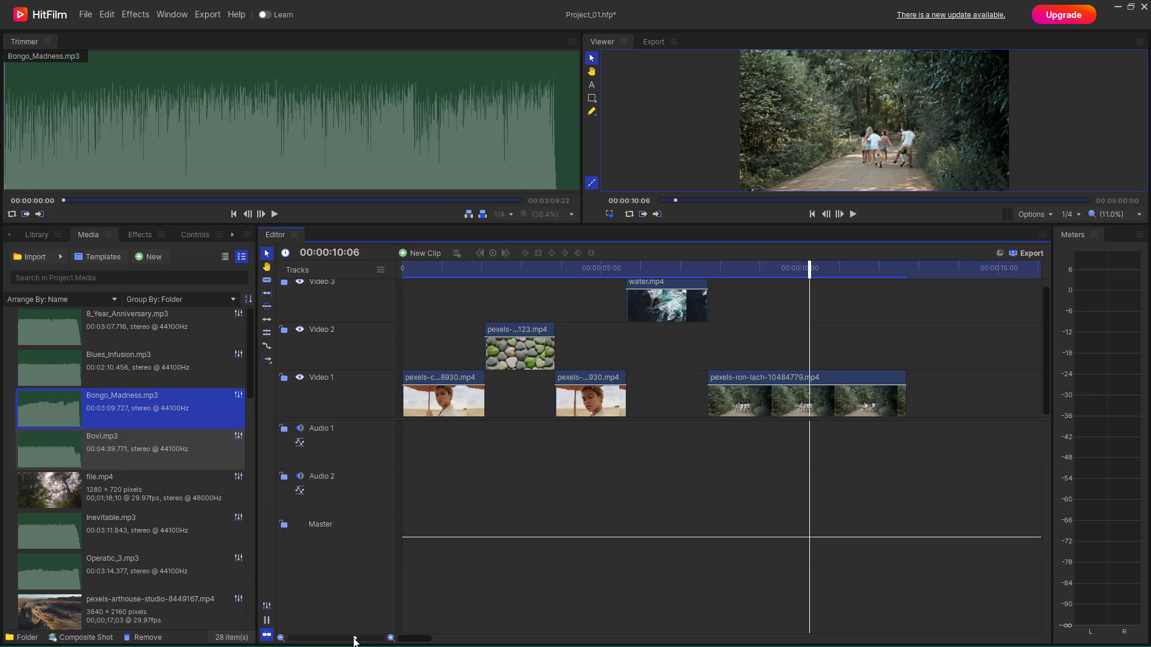
Zoom the timeline out and then in closely, and scroll it back to the beginning
{"action": "mouse_move", "coordinate": [358, 639]}
{"action": "left_mouse_down"}
{"action": "mouse_move", "coordinate": [322, 643]}
{"action": "mouse_move", "coordinate": [350, 641]}
{"action": "left_mouse_up"}
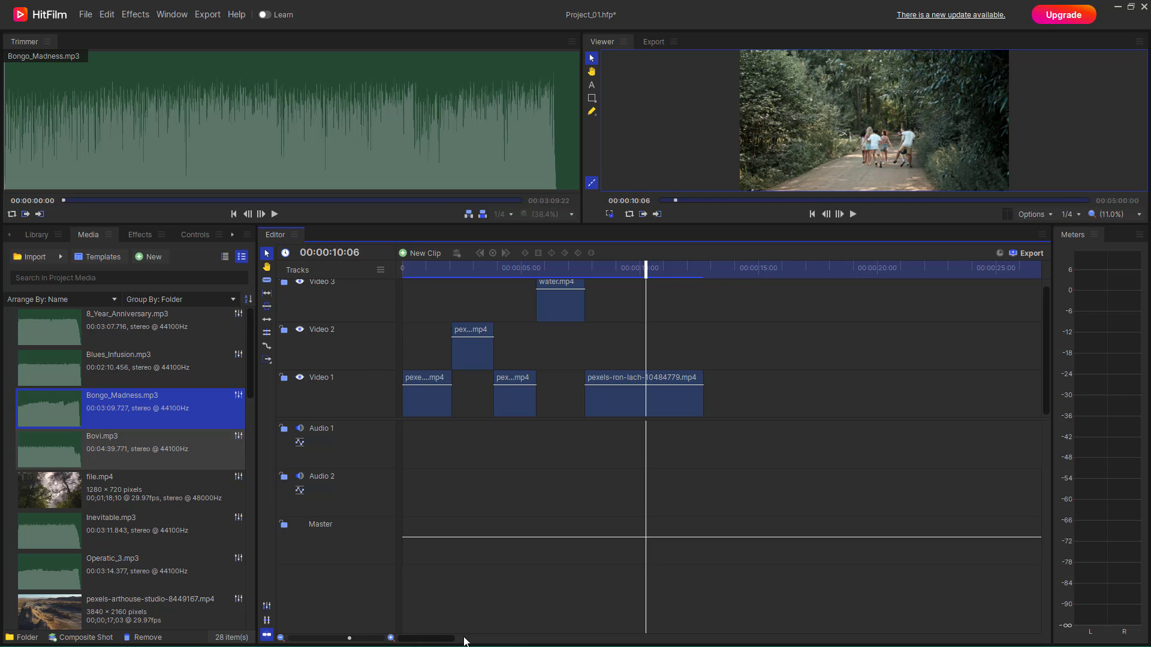
{"action": "left_click_drag", "start_coordinate": [350, 639], "coordinate": [368, 640]}
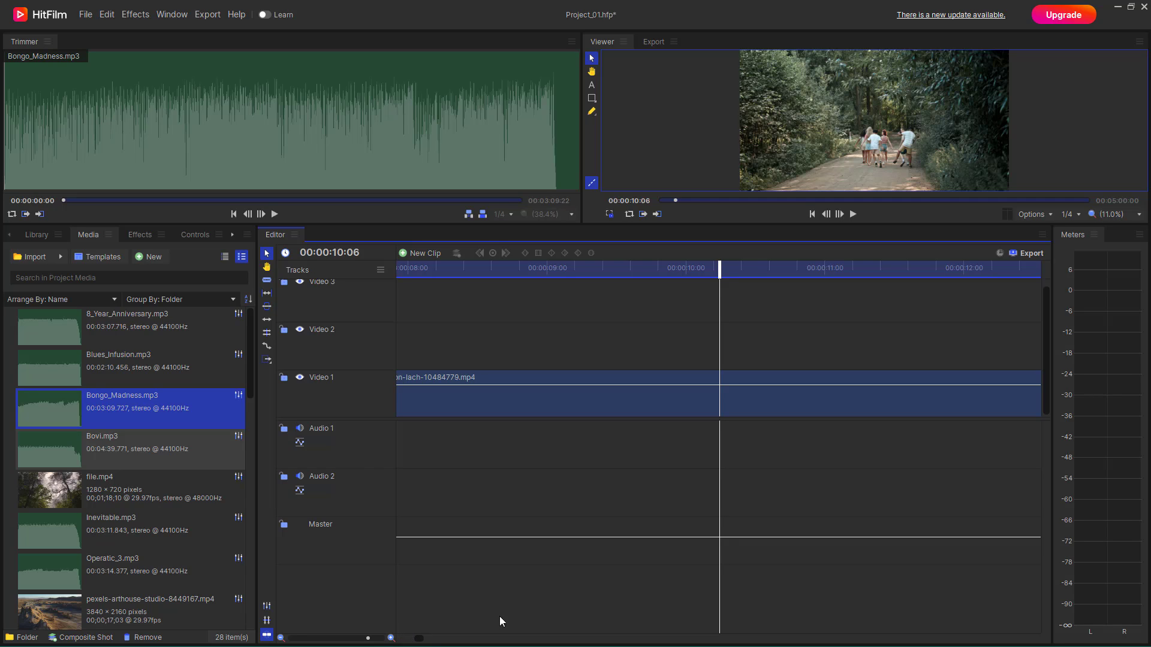
{"action": "scroll", "coordinate": [558, 479], "scroll_direction": "left", "scroll_amount": 3}
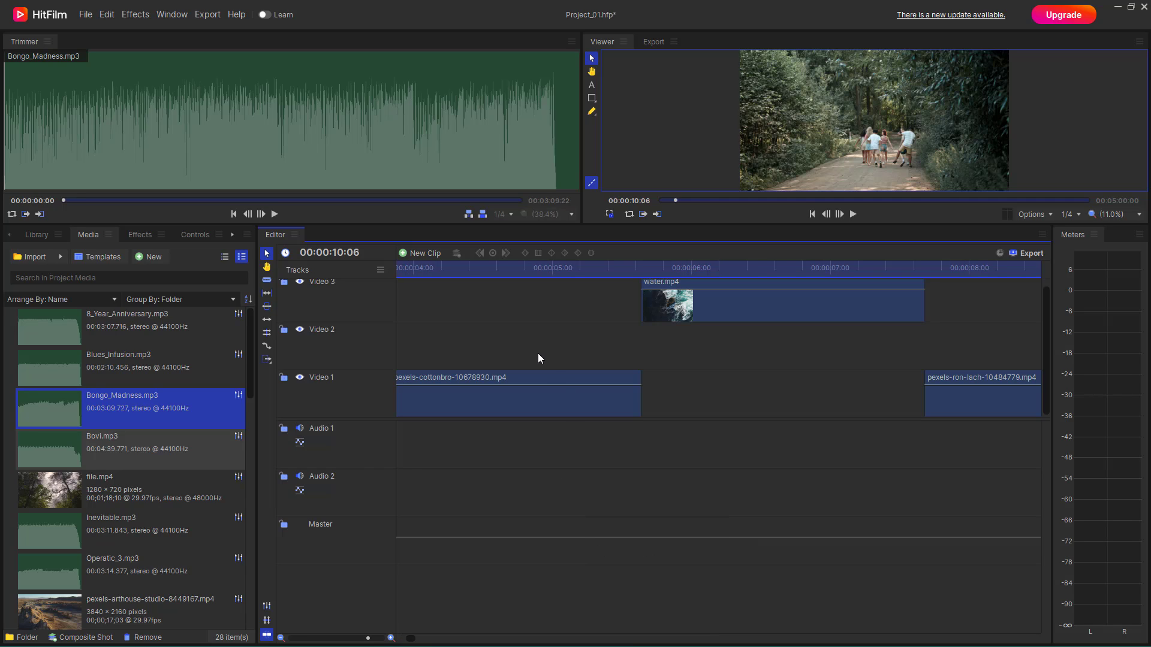
{"action": "mouse_move", "coordinate": [412, 639]}
{"action": "left_mouse_down"}
{"action": "mouse_move", "coordinate": [441, 642]}
{"action": "mouse_move", "coordinate": [408, 642]}
{"action": "left_mouse_up"}
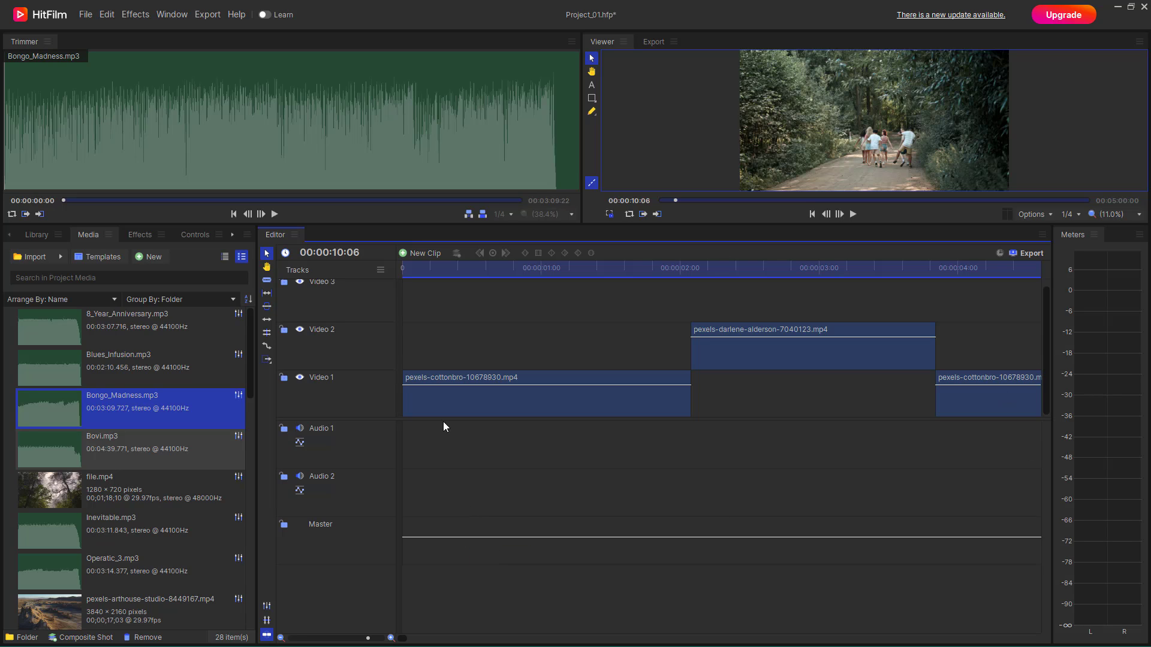
Use the Hand tool to pan the timeline around the pexels-darlene-alderson clip on Video 2
{"action": "left_click", "coordinate": [267, 266]}
{"action": "left_click_drag", "start_coordinate": [555, 330], "coordinate": [524, 401]}
{"action": "left_click_drag", "start_coordinate": [619, 406], "coordinate": [809, 506]}
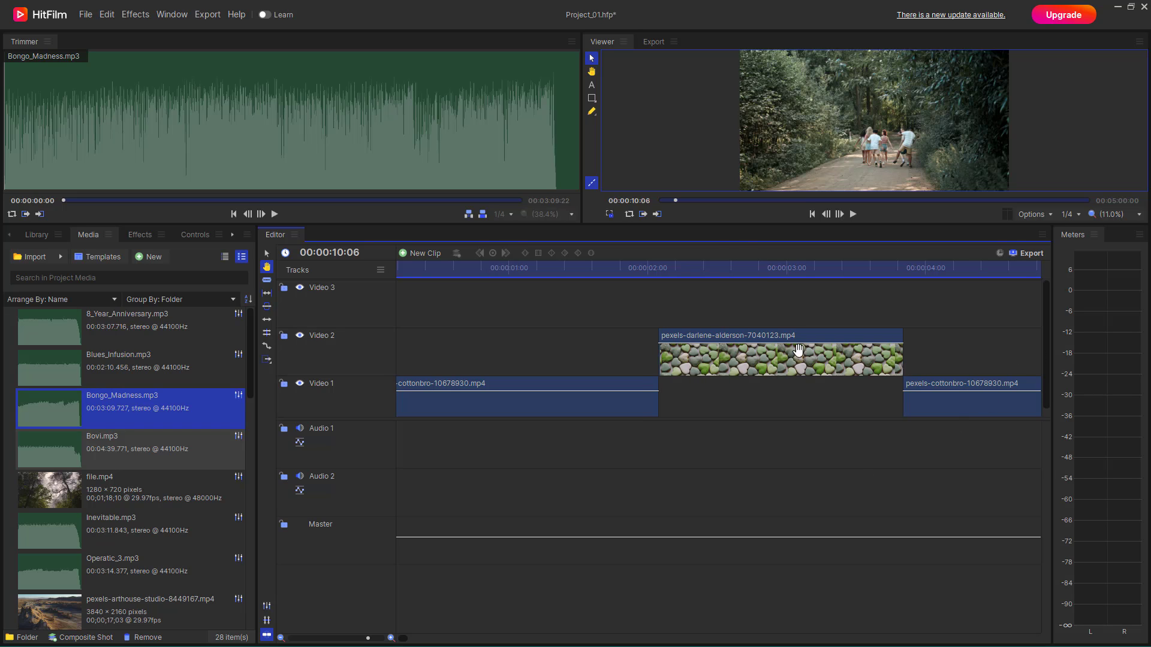
Shrink the Editor panel, pan through its tracks with the Hand tool, and enlarge the panel again
{"action": "left_click", "coordinate": [720, 222]}
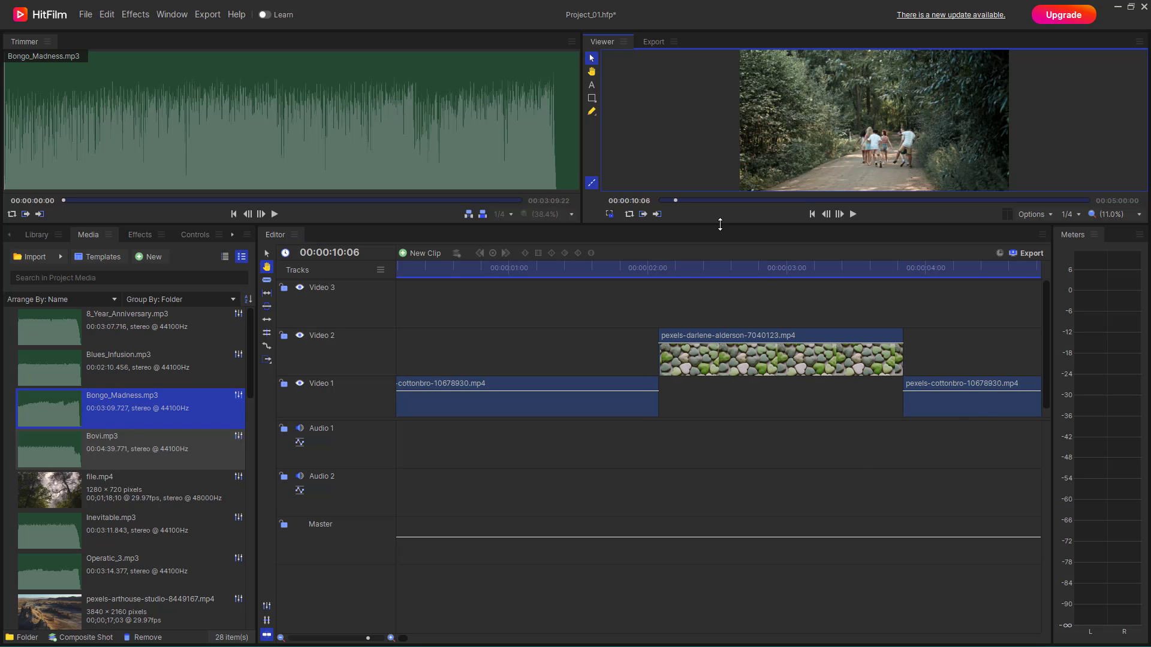
{"action": "left_click_drag", "start_coordinate": [721, 225], "coordinate": [720, 452]}
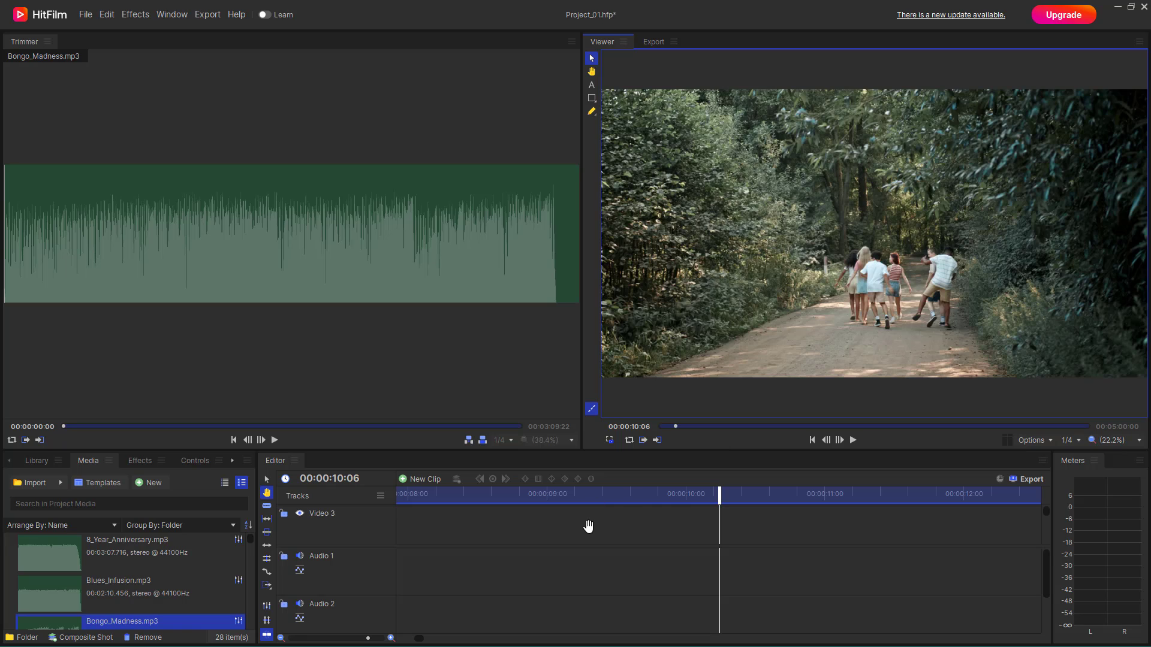
{"action": "left_click_drag", "start_coordinate": [588, 526], "coordinate": [610, 451]}
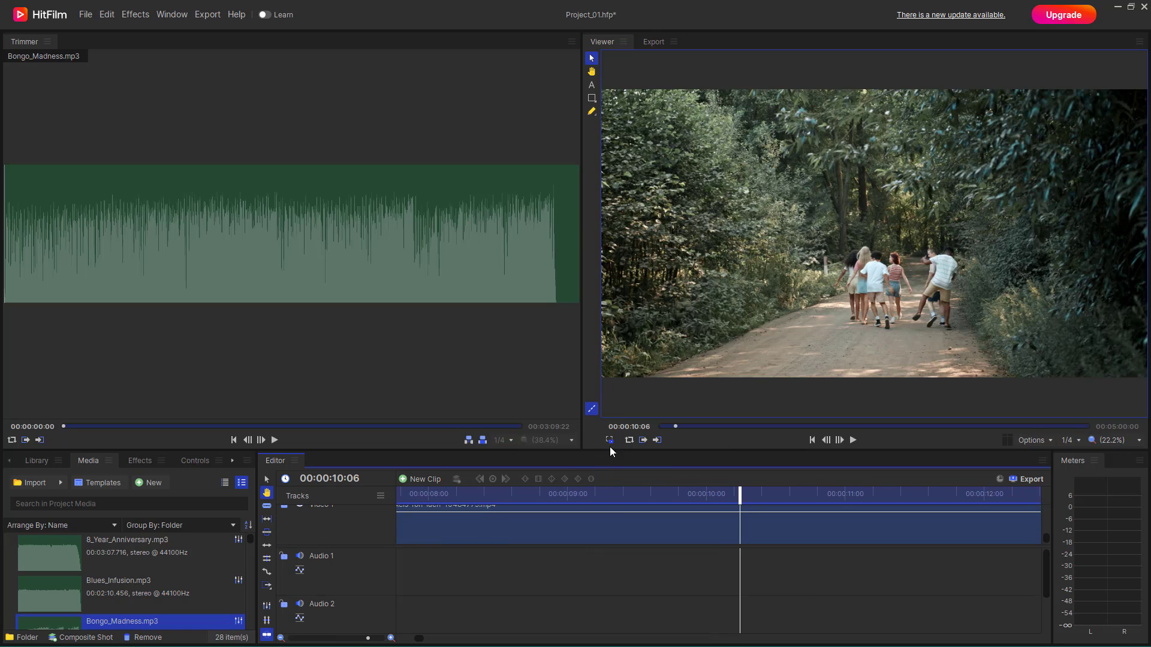
{"action": "left_click_drag", "start_coordinate": [650, 524], "coordinate": [593, 468]}
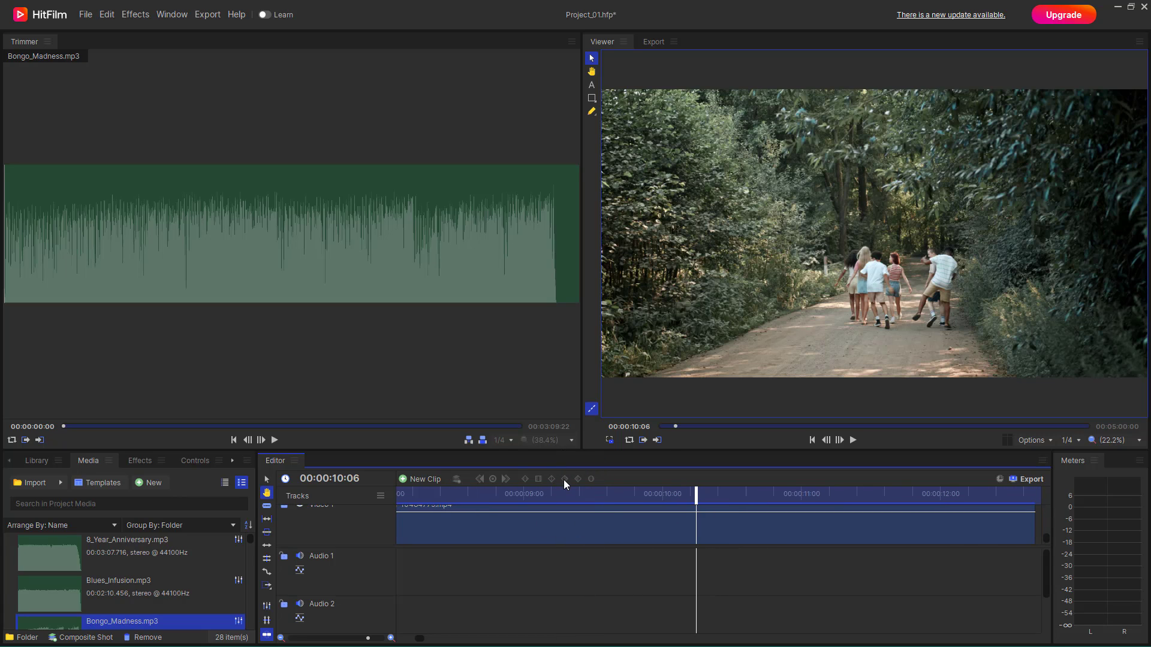
{"action": "left_click_drag", "start_coordinate": [519, 450], "coordinate": [553, 244]}
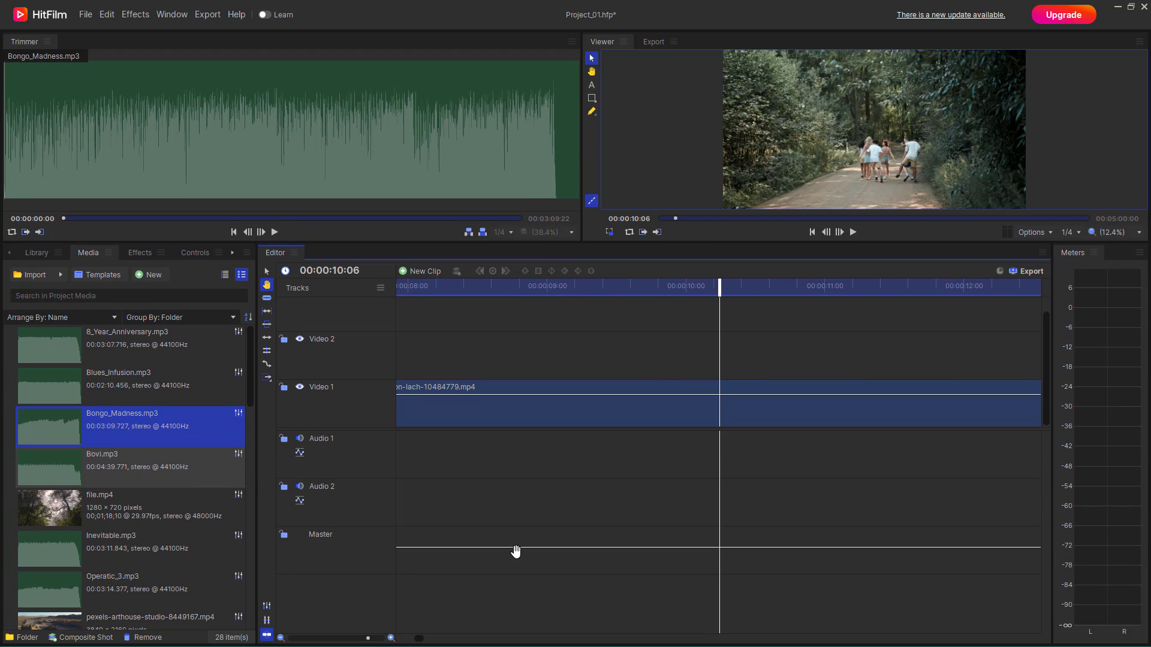
Zoom the timeline out until every clip fits, and play it from 00:00:02:03
{"action": "left_click_drag", "start_coordinate": [369, 639], "coordinate": [348, 639]}
{"action": "left_click_drag", "start_coordinate": [568, 368], "coordinate": [741, 370]}
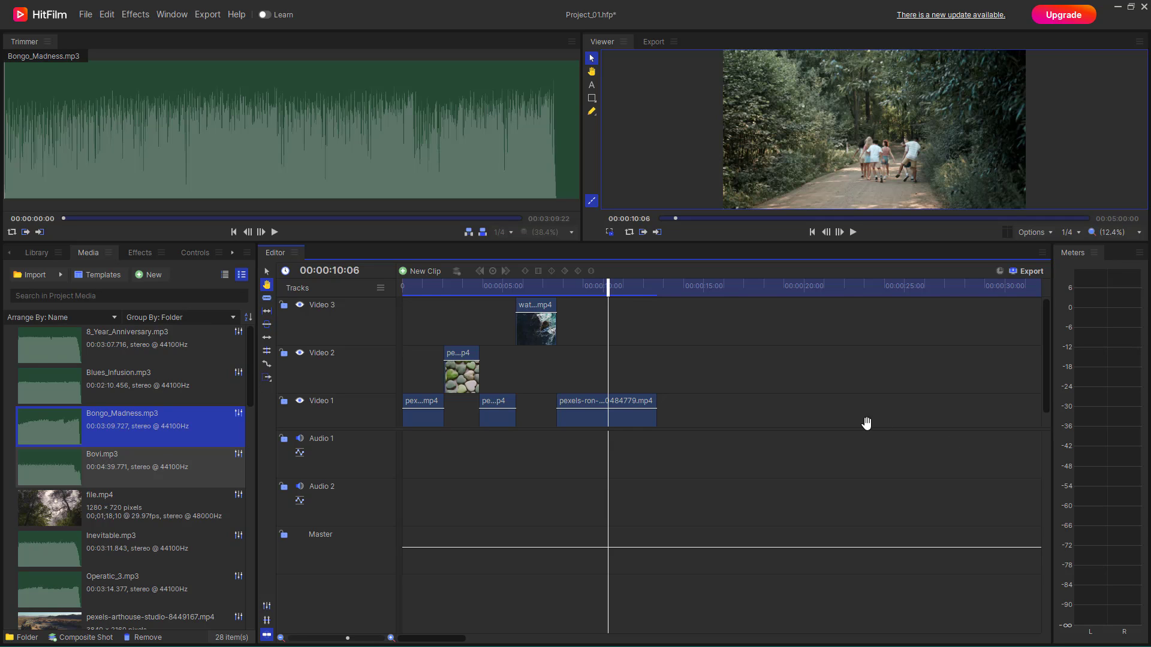
{"action": "left_click_drag", "start_coordinate": [608, 286], "coordinate": [444, 288]}
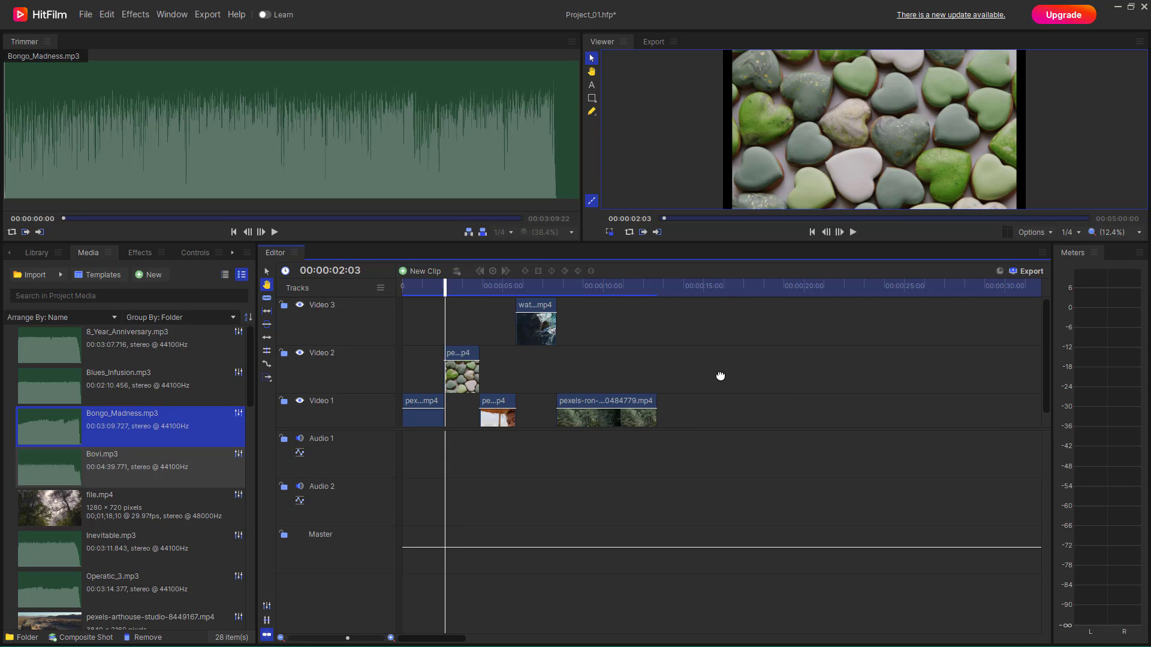
{"action": "key", "text": "space"}
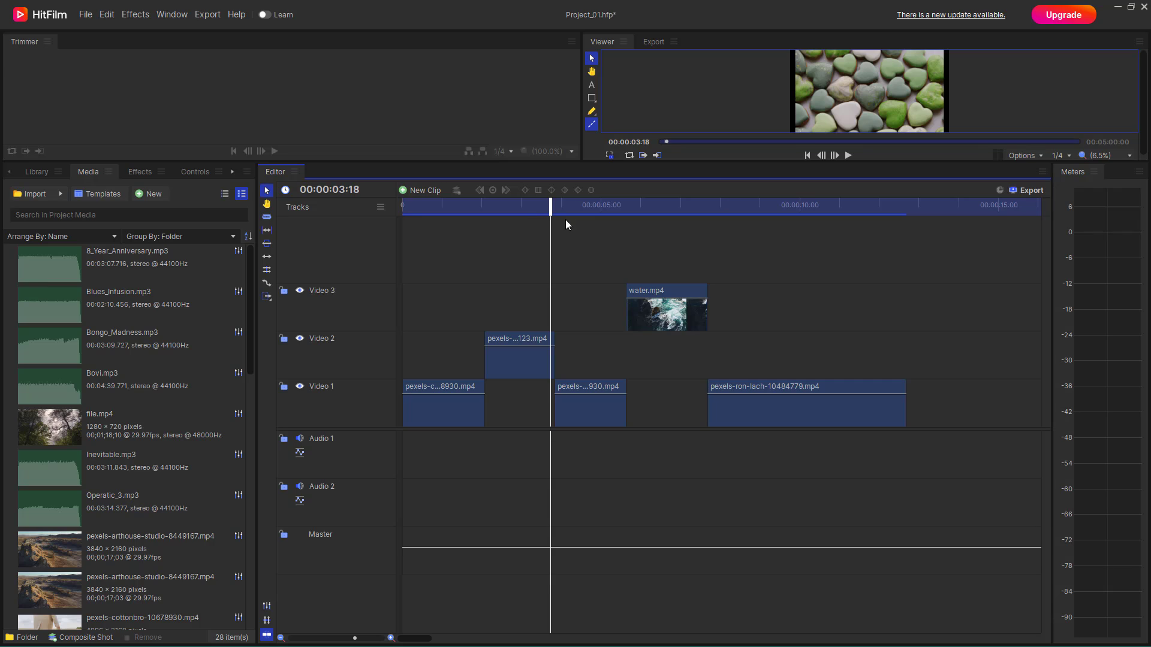
Reposition the playhead along the ruler to 00:00:04:11 and enlarge the Viewer preview area
{"action": "left_click", "coordinate": [534, 207]}
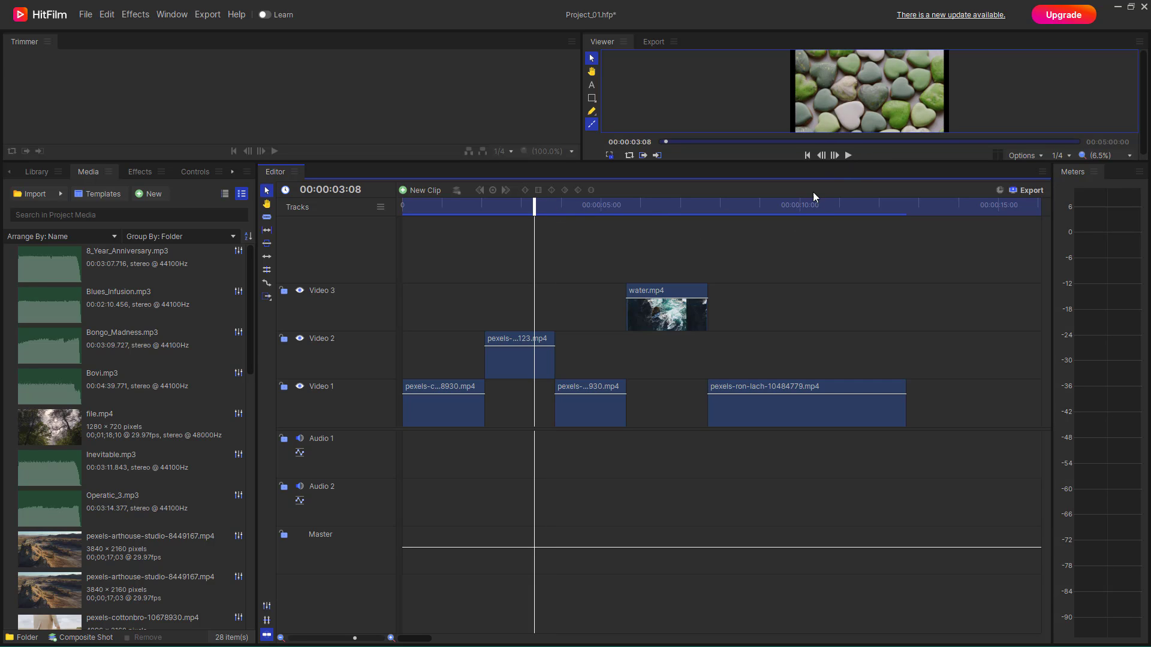
{"action": "left_click", "coordinate": [547, 209]}
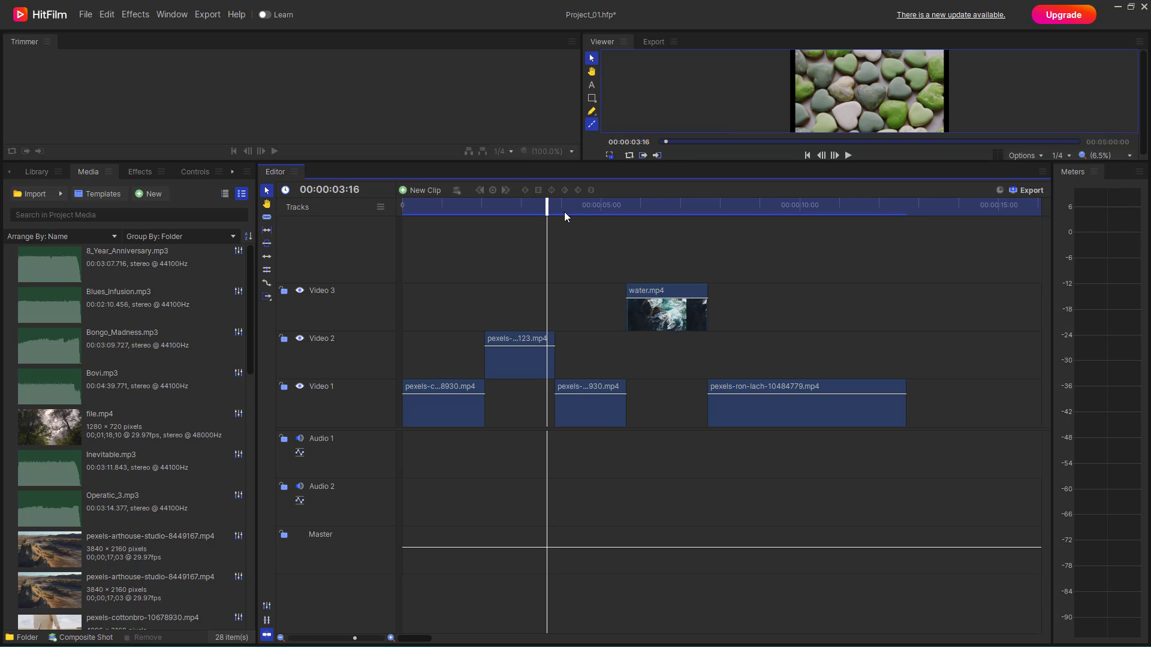
{"action": "left_click_drag", "start_coordinate": [565, 215], "coordinate": [595, 212]}
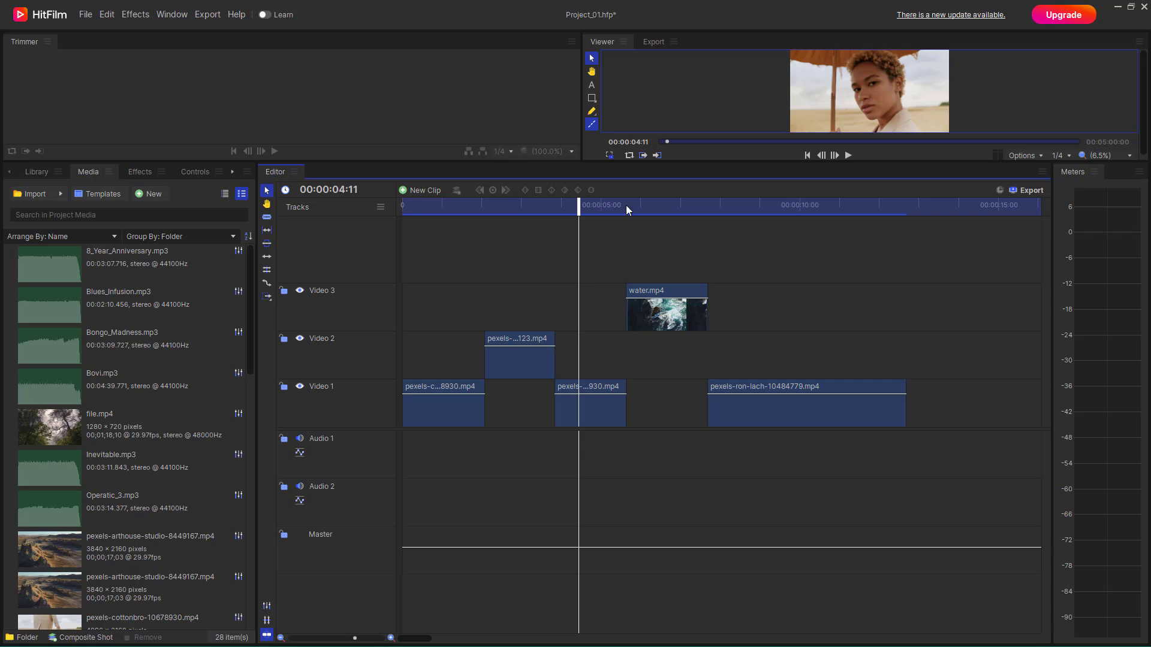
{"action": "left_click_drag", "start_coordinate": [495, 164], "coordinate": [497, 234]}
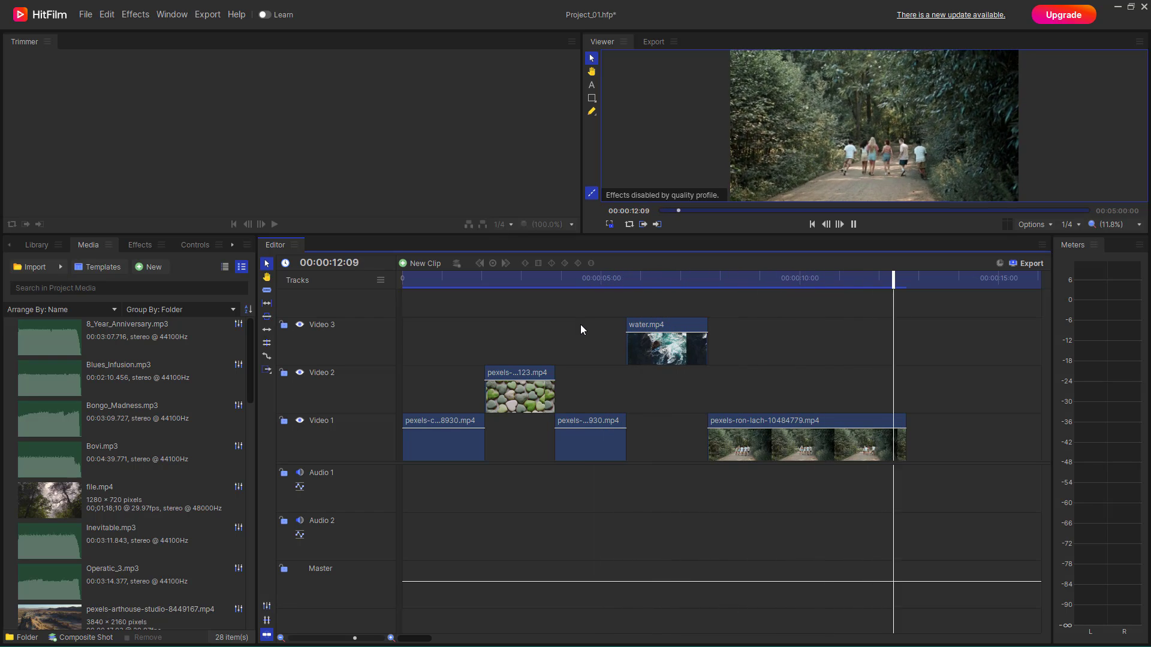
Stop playback at 00:00:14:13, and play the timeline in reverse as far as 00:00:04:21
{"action": "key", "text": "space"}
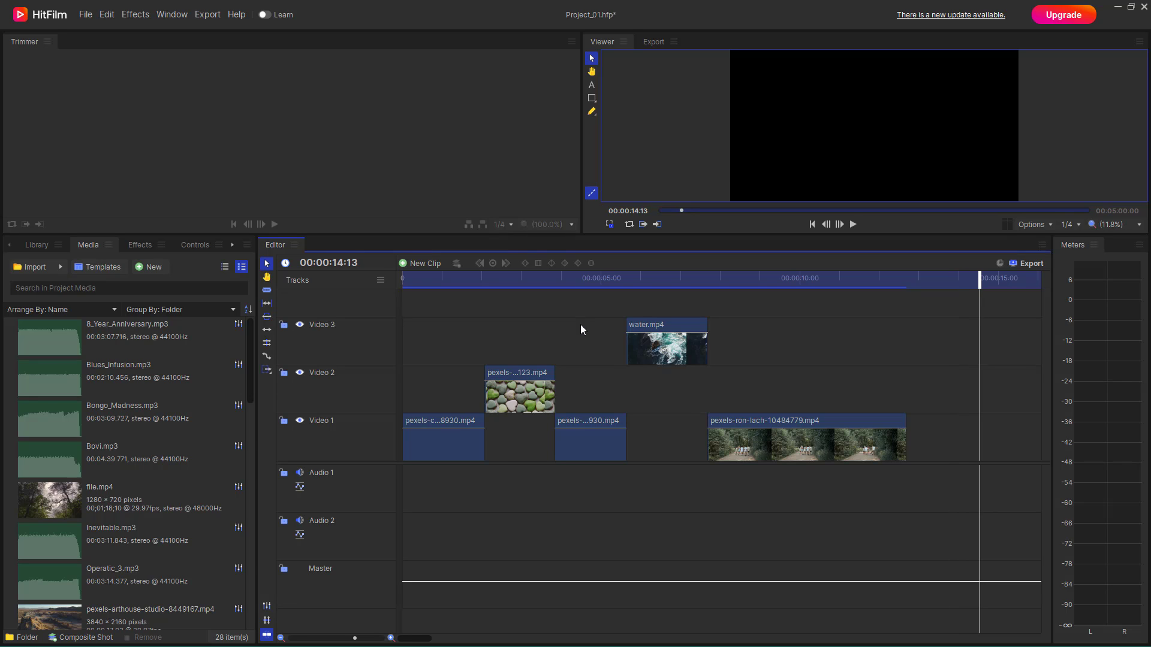
{"action": "key", "text": "j"}
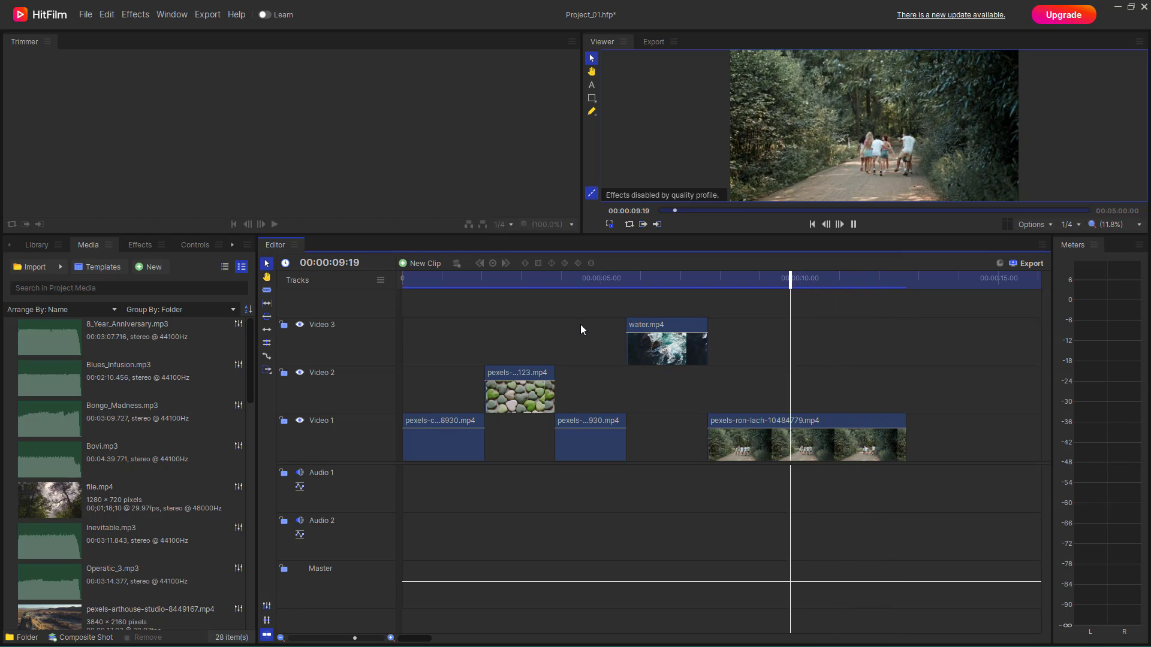
{"action": "key", "text": "k"}
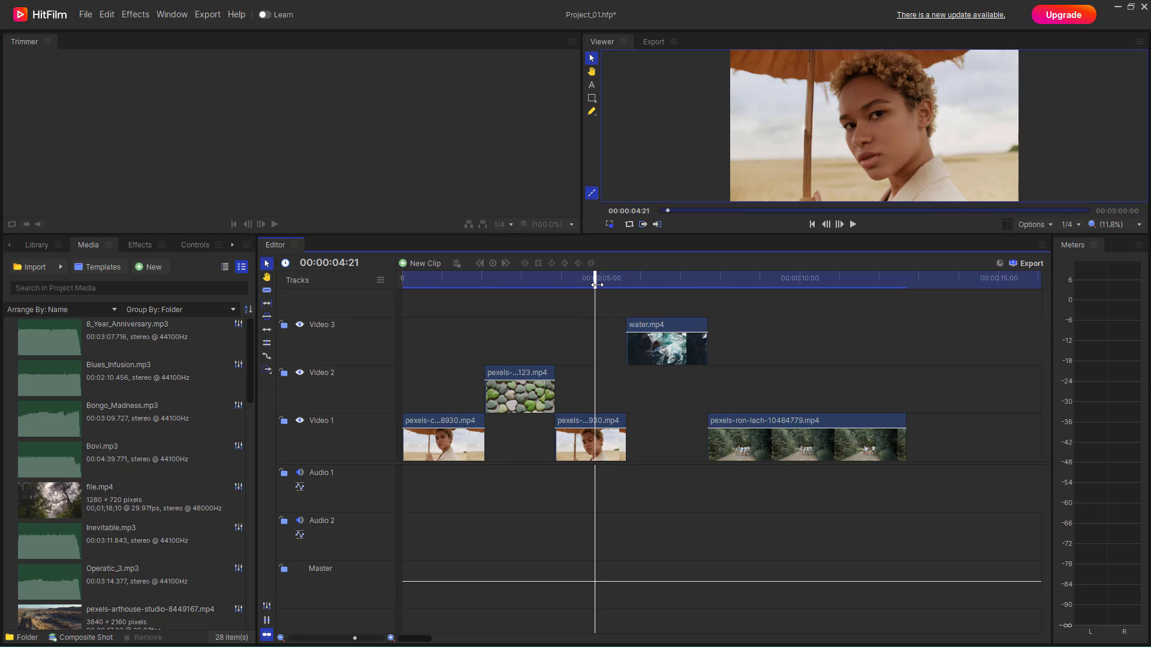
Step the playhead forward and backward frame by frame within the second pexels-cottonbro clip on Video 1, ending at 00:00:05:01
{"action": "left_click_drag", "start_coordinate": [597, 285], "coordinate": [591, 285]}
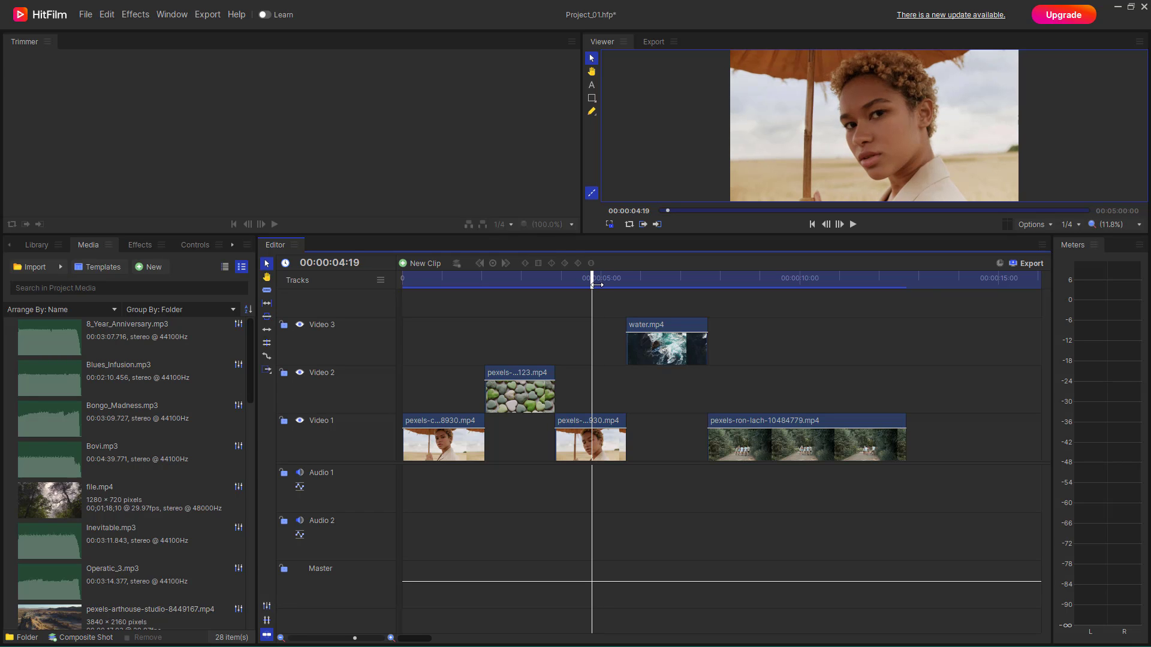
{"action": "left_click_drag", "start_coordinate": [597, 286], "coordinate": [597, 285]}
{"action": "key", "text": "Right"}
{"action": "key", "text": "Right"}
{"action": "key", "text": "Right"}
{"action": "key", "text": "Right"}
{"action": "key", "text": "Right"}
{"action": "key", "text": "Right"}
{"action": "key", "text": "Right"}
{"action": "key", "text": "Right"}
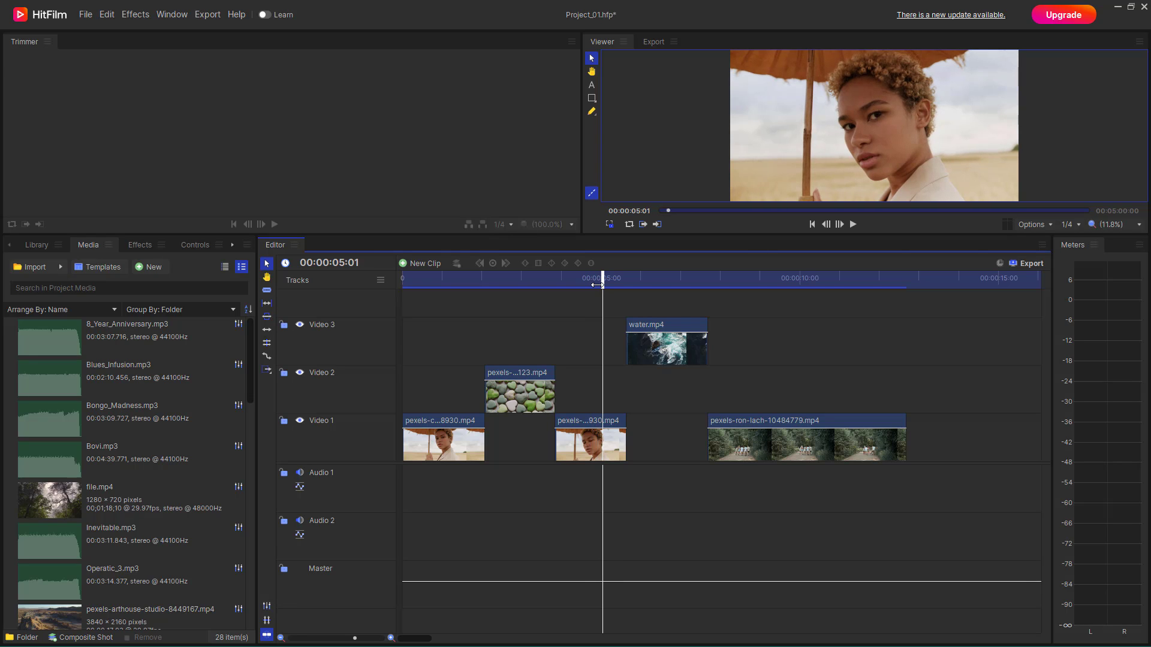
{"action": "key", "text": "Left"}
{"action": "key", "text": "Left"}
{"action": "key", "text": "Left"}
{"action": "key", "text": "Left"}
{"action": "key", "text": "Left"}
{"action": "key", "text": "Left"}
{"action": "key", "text": "Left"}
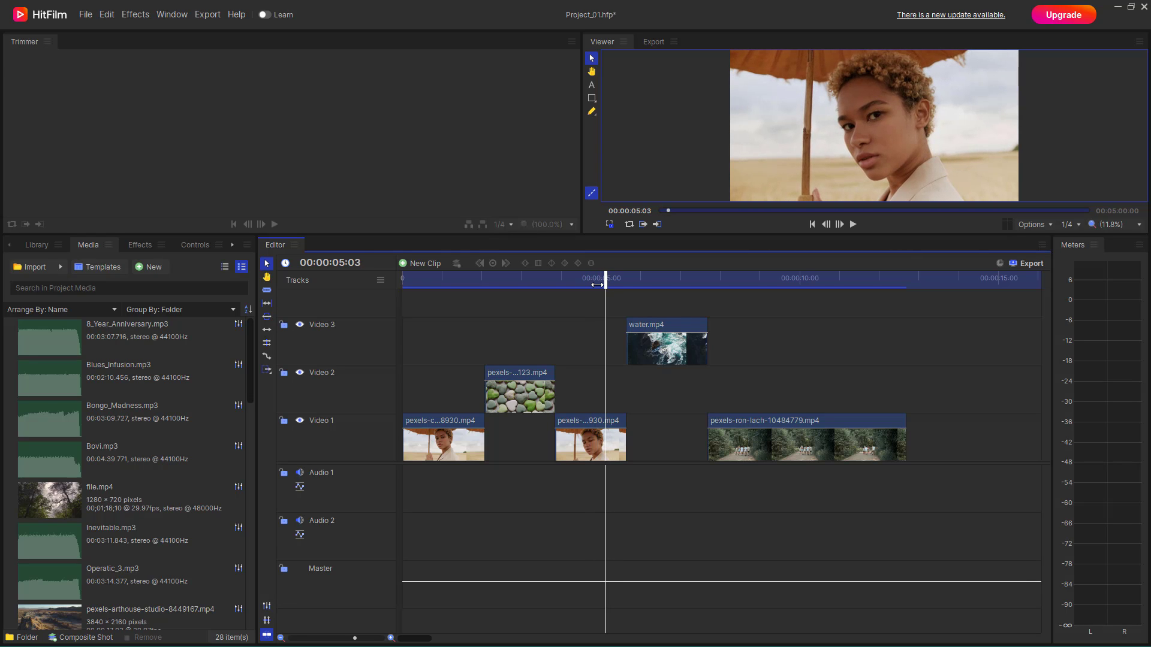
{"action": "key", "text": "Left"}
{"action": "key", "text": "Left"}
{"action": "key", "text": "Left"}
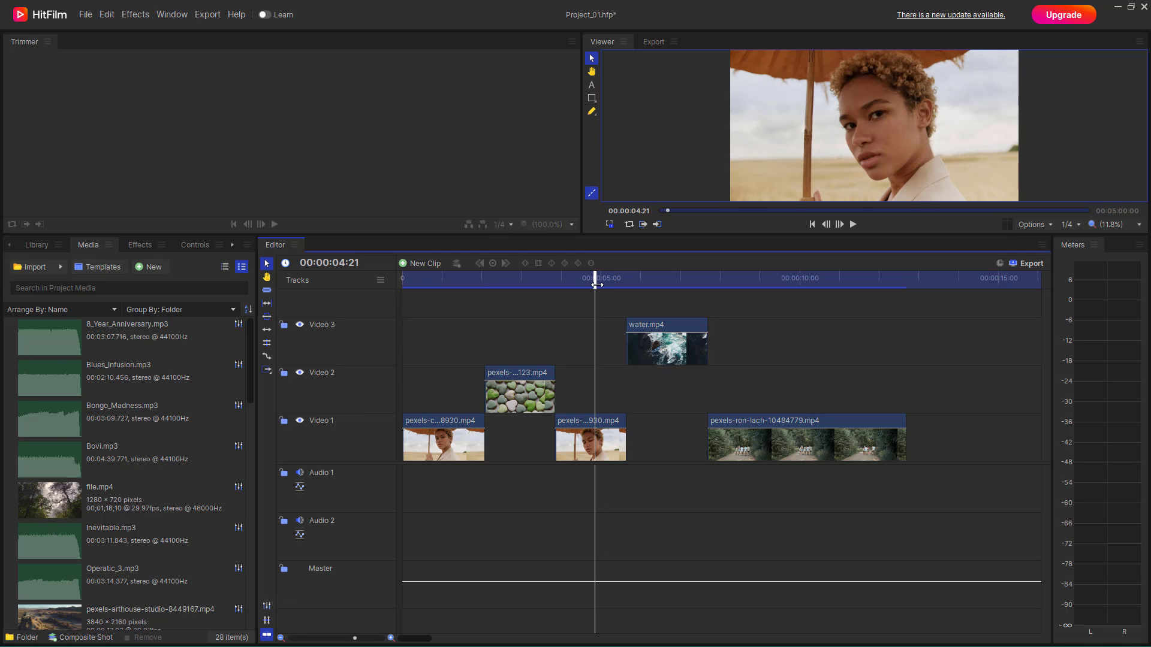
{"action": "key", "text": "Right"}
{"action": "key", "text": "Right"}
{"action": "key", "text": "Right"}
{"action": "key", "text": "Right"}
{"action": "key", "text": "Right"}
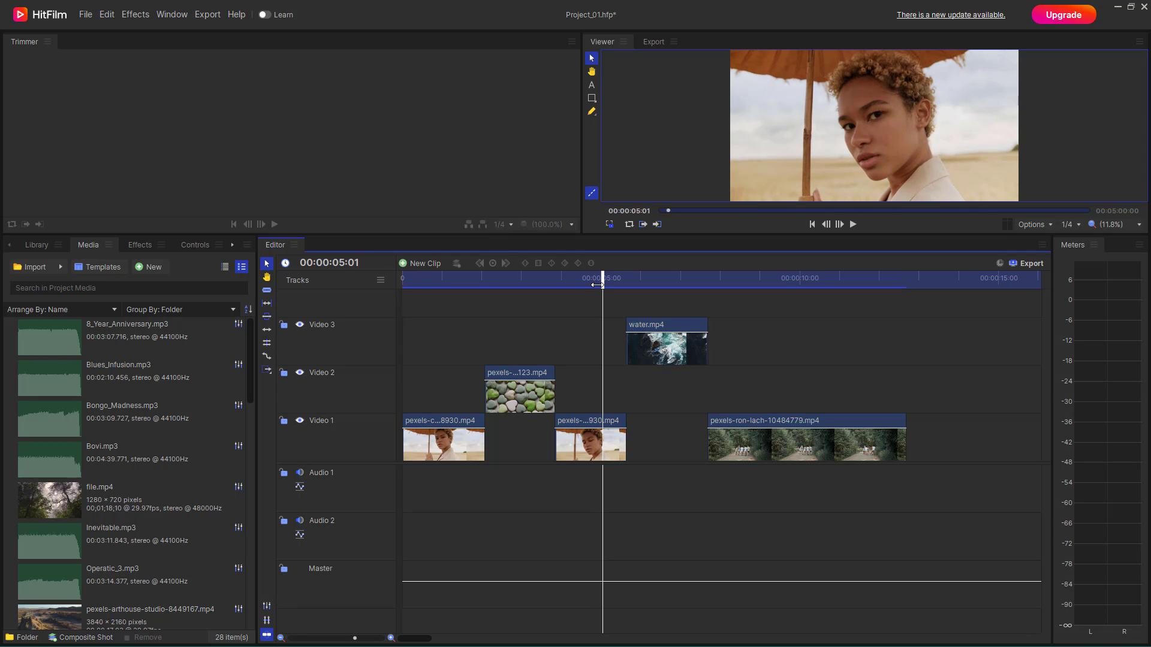